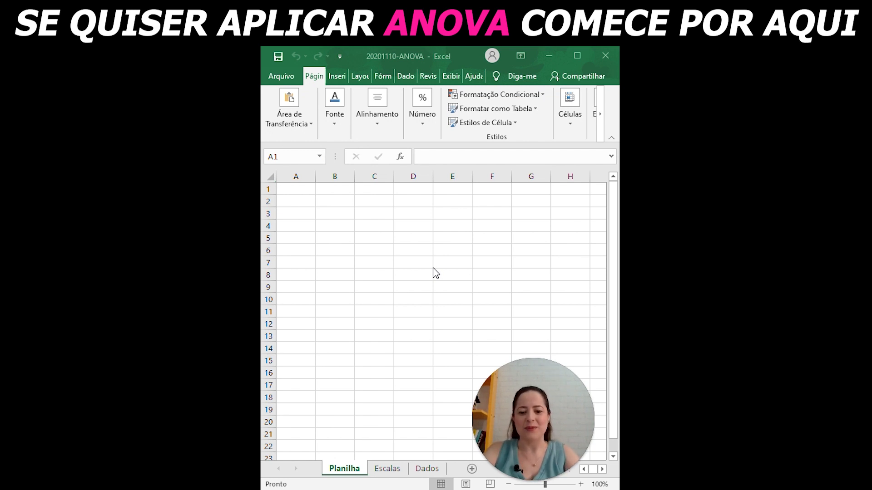
- Open the Escalas sheet to review the rating scales
{"action": "left_click", "coordinate": [383, 468]}
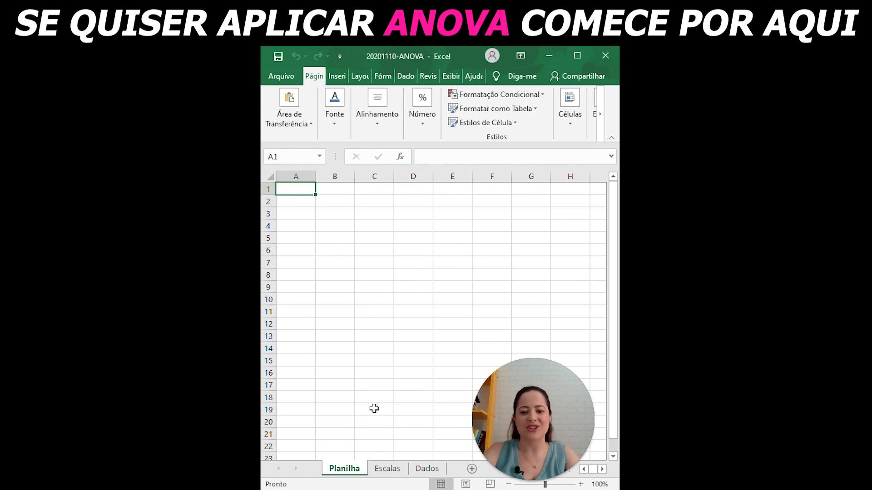
{"action": "left_click", "coordinate": [387, 468]}
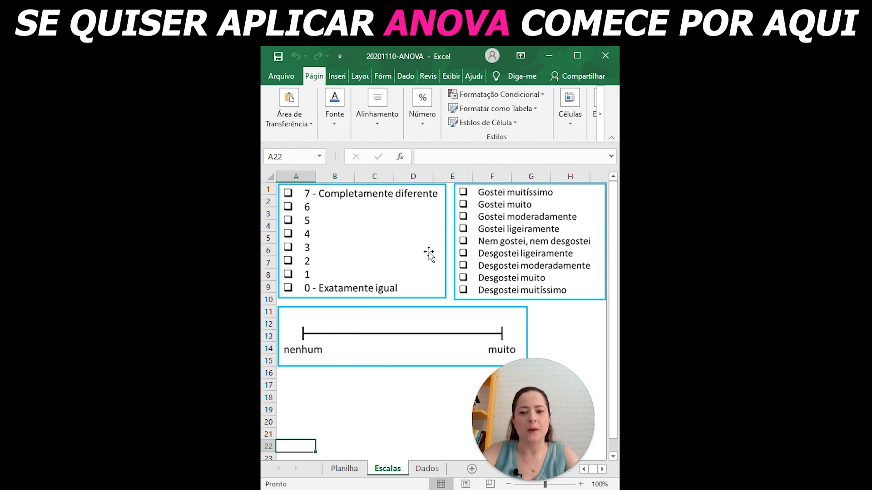
- Open the Suplementos page of the Excel options and fit the window so its add-in management controls are reachable
{"action": "left_click", "coordinate": [284, 77]}
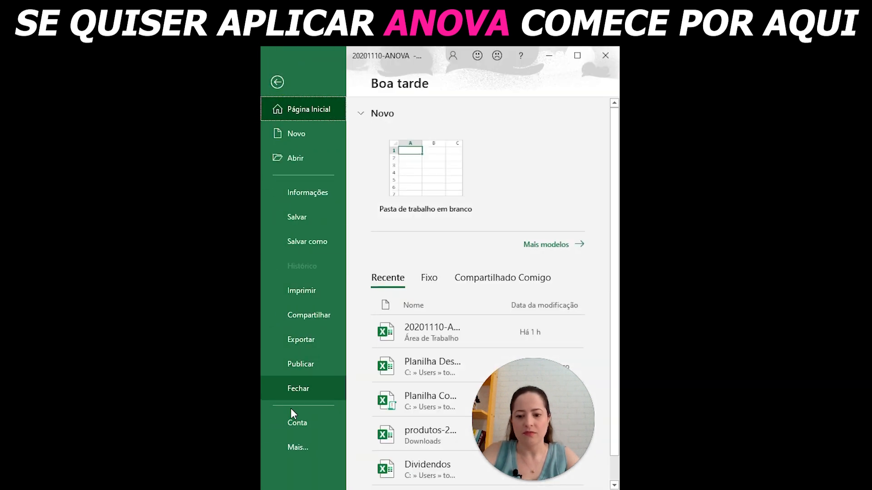
{"action": "left_click", "coordinate": [298, 446]}
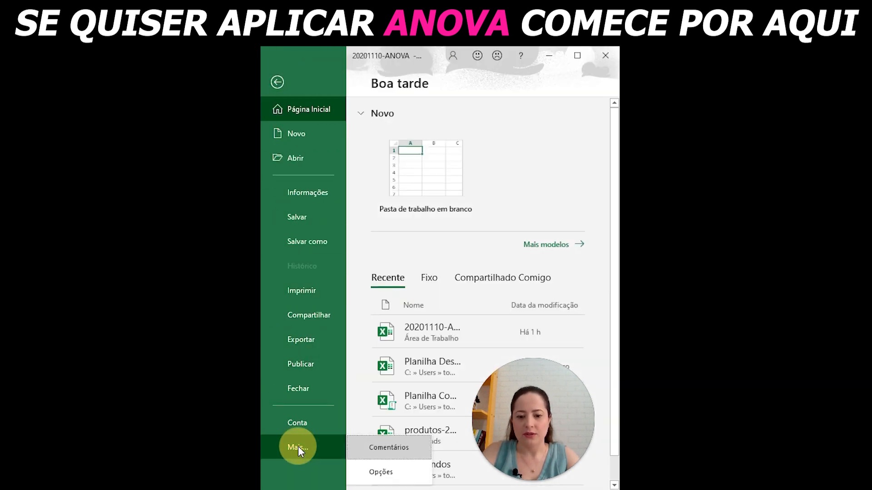
{"action": "left_click", "coordinate": [377, 472]}
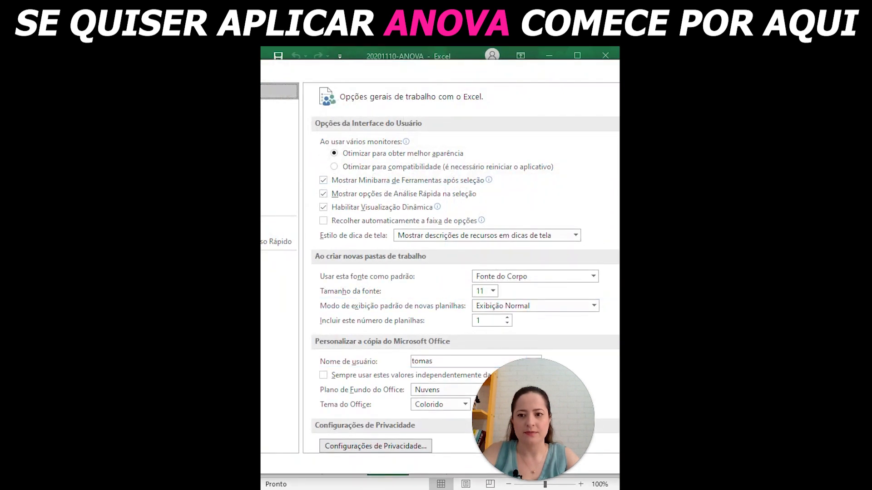
{"action": "left_click_drag", "start_coordinate": [278, 71], "coordinate": [393, 72]}
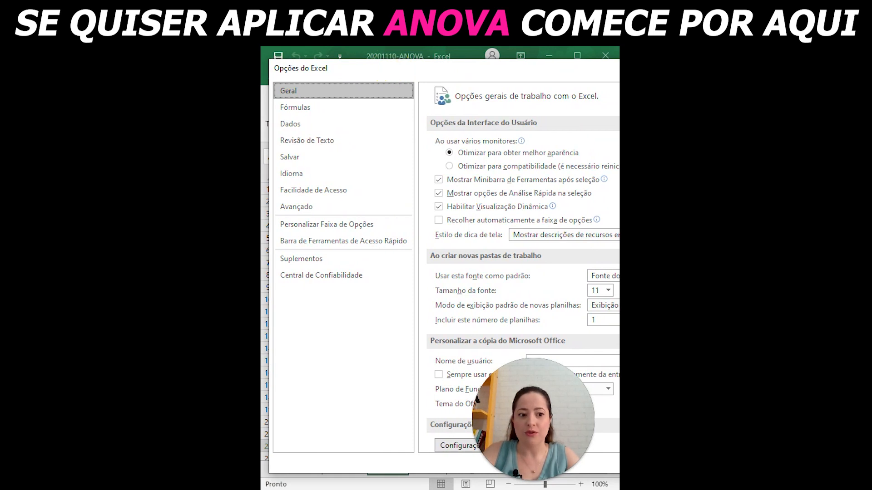
{"action": "left_click_drag", "start_coordinate": [632, 205], "coordinate": [608, 207]}
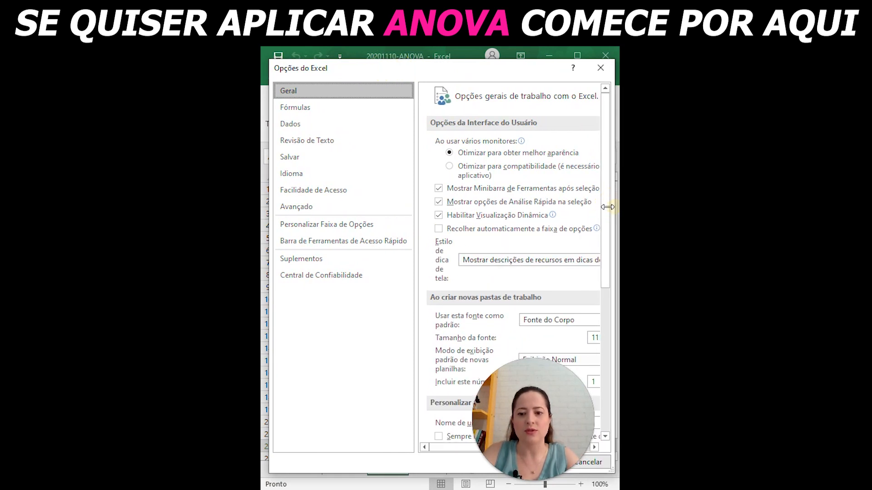
{"action": "left_click", "coordinate": [308, 265]}
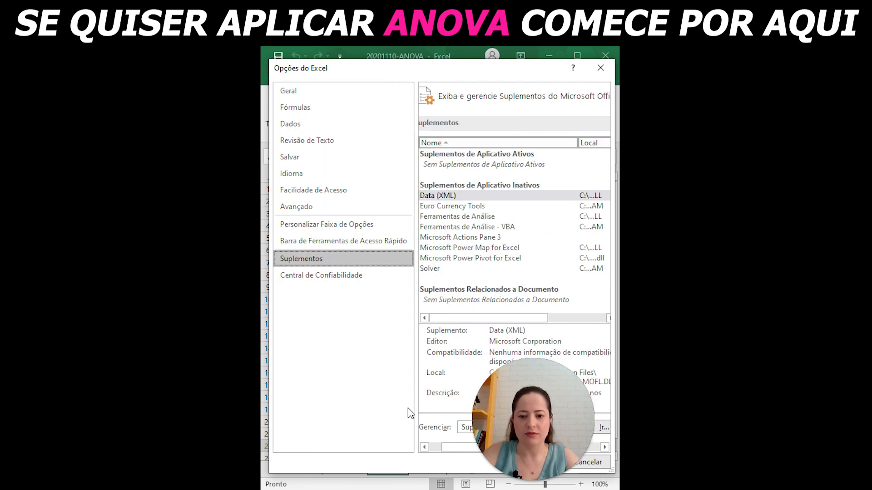
{"action": "left_click_drag", "start_coordinate": [493, 78], "coordinate": [343, 66]}
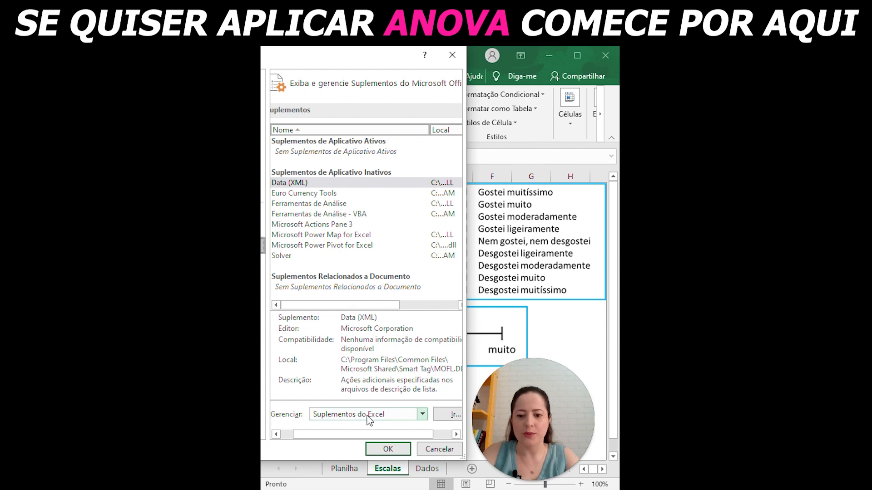
- Enable the Ferramentas de Análise and Ferramentas de Análise - VBA add-ins and locate the Análise de Dados command
{"action": "left_click", "coordinate": [442, 416]}
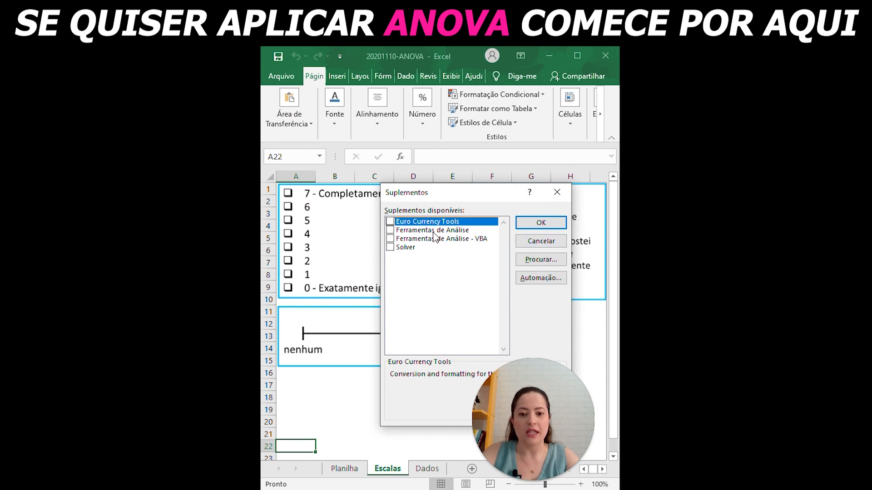
{"action": "left_click", "coordinate": [390, 231]}
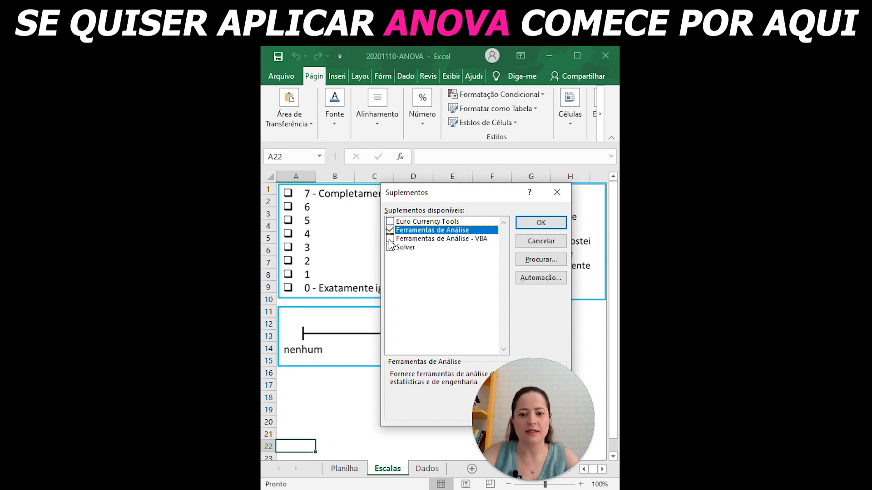
{"action": "left_click", "coordinate": [389, 239]}
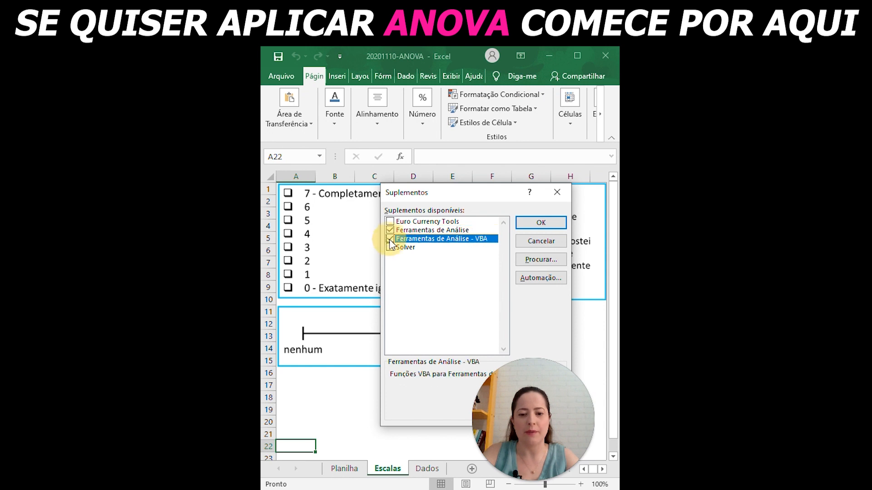
{"action": "left_click", "coordinate": [541, 223]}
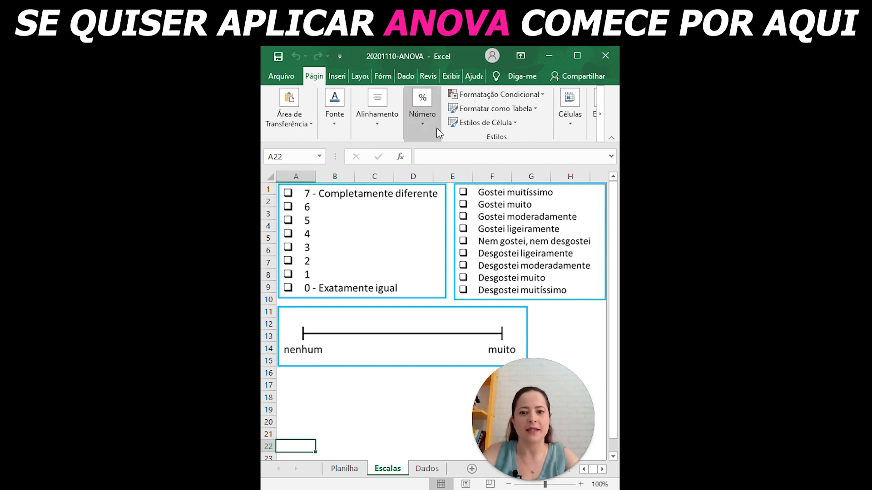
{"action": "left_click", "coordinate": [406, 77]}
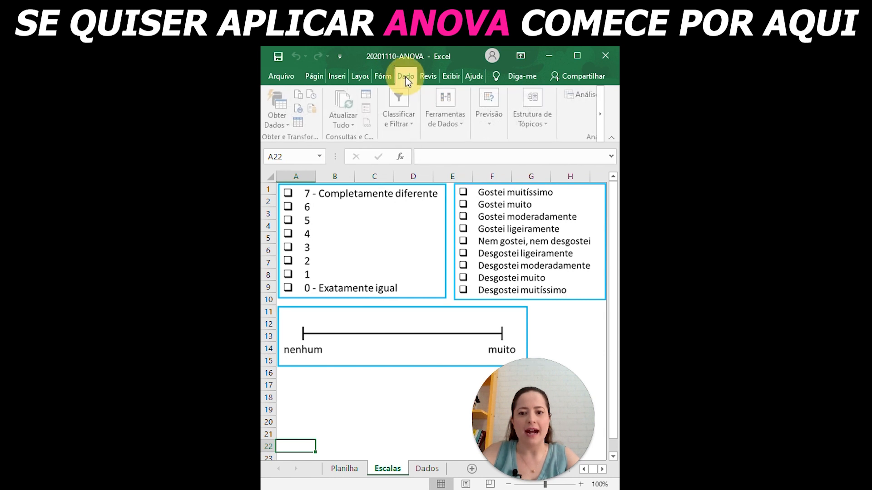
{"action": "left_click", "coordinate": [601, 114]}
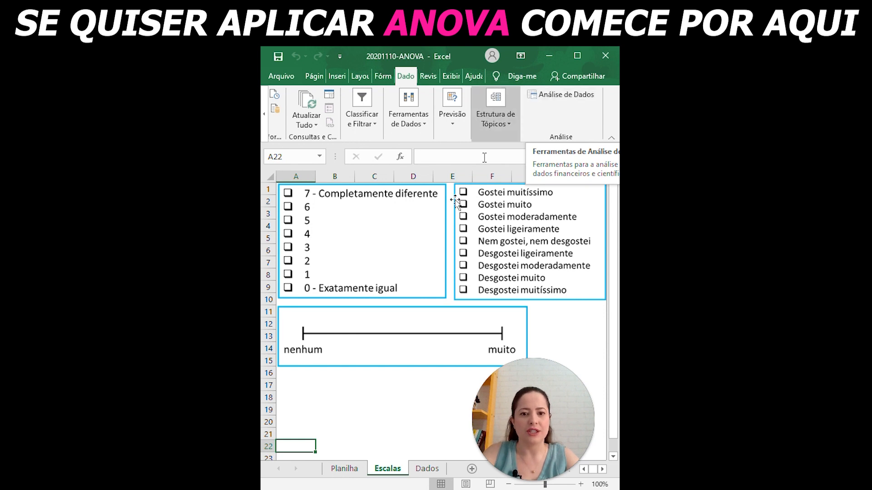
- Examine the consumer column and the four sample score columns on the Dados sheet
{"action": "left_click", "coordinate": [424, 469]}
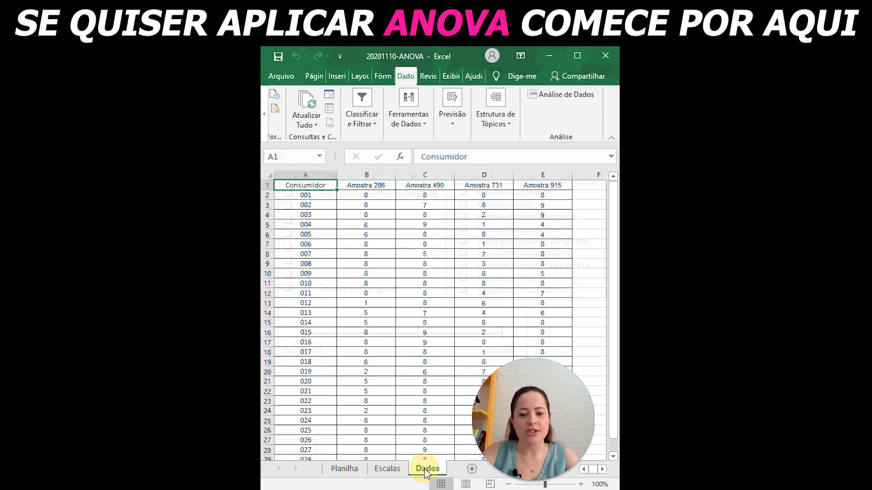
{"action": "left_click", "coordinate": [375, 232]}
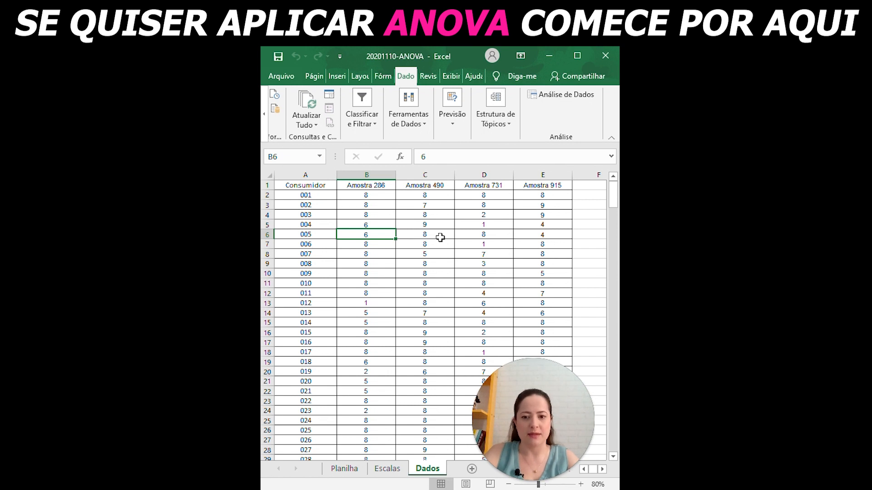
{"action": "left_click", "coordinate": [306, 173]}
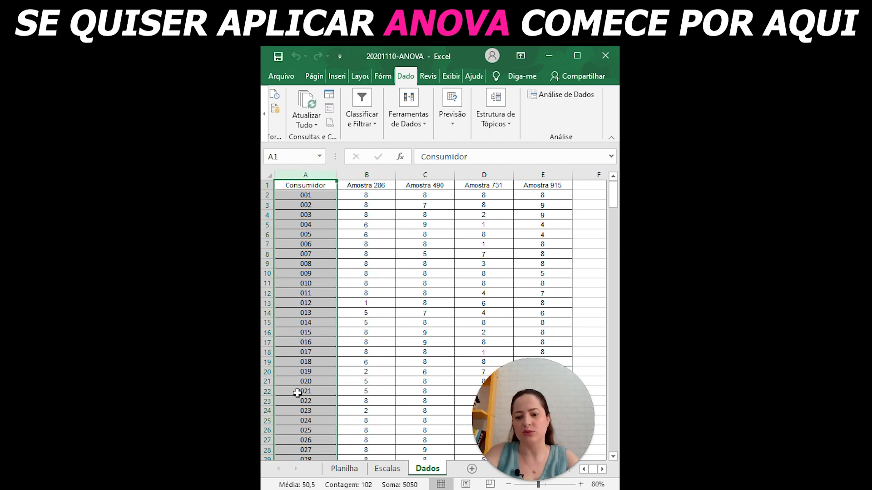
{"action": "left_click_drag", "start_coordinate": [616, 203], "coordinate": [613, 184]}
{"action": "left_click_drag", "start_coordinate": [361, 170], "coordinate": [527, 166]}
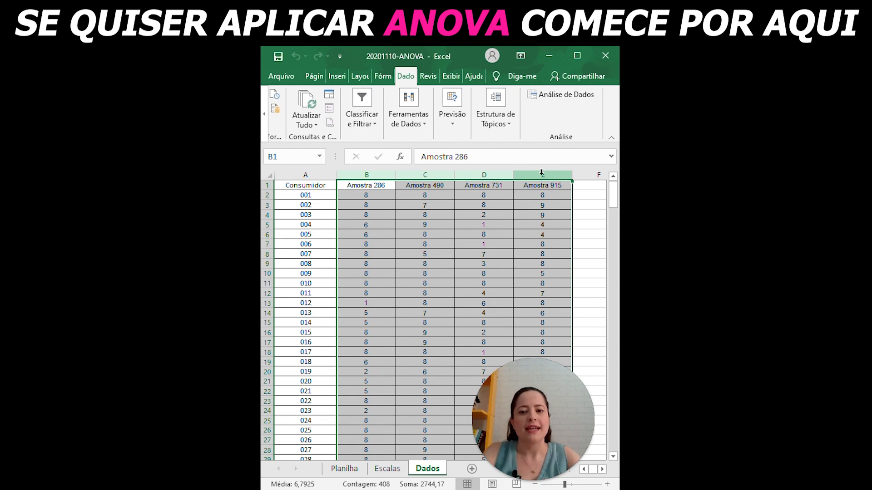
{"action": "left_click", "coordinate": [316, 173]}
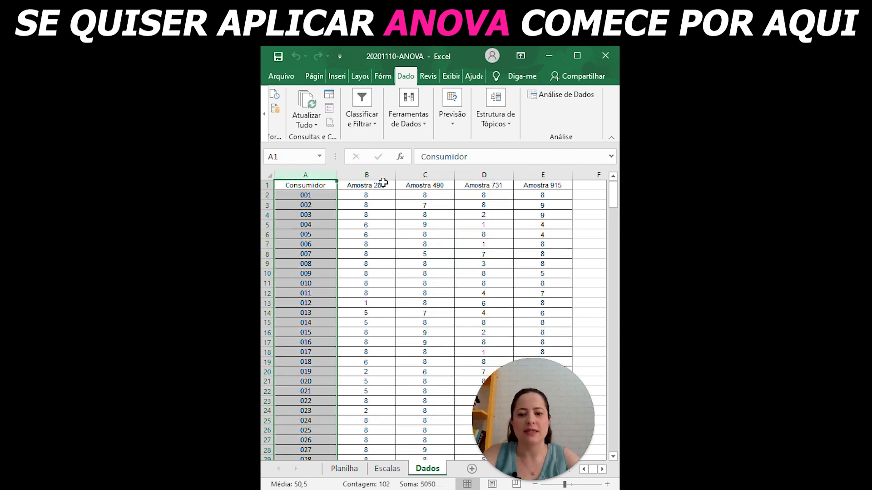
{"action": "left_click_drag", "start_coordinate": [375, 172], "coordinate": [538, 172]}
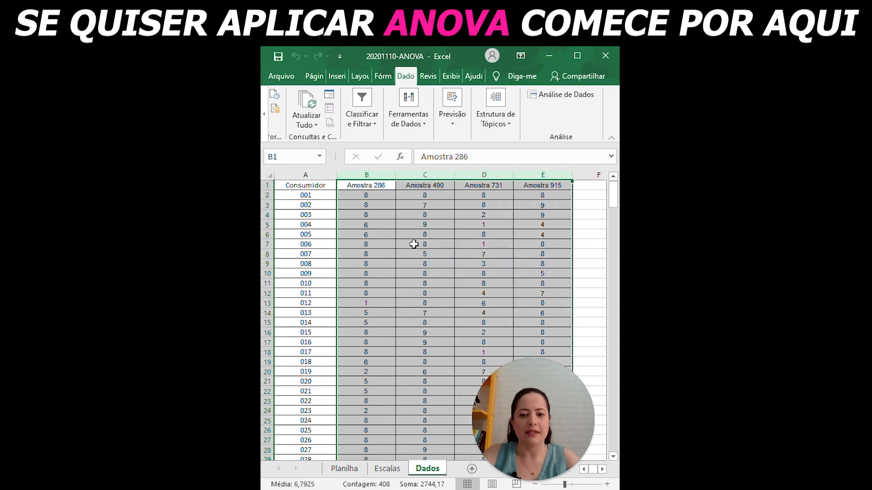
{"action": "left_click", "coordinate": [413, 244]}
{"action": "left_click", "coordinate": [314, 195]}
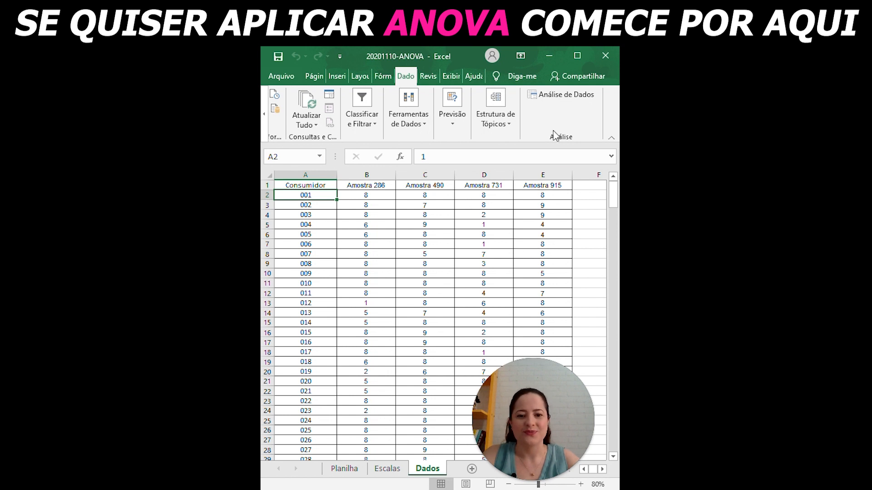
- Start the Anova: fator duplo sem repetição analysis with input range $A$1:$E$101 and labels included
{"action": "left_click", "coordinate": [555, 95]}
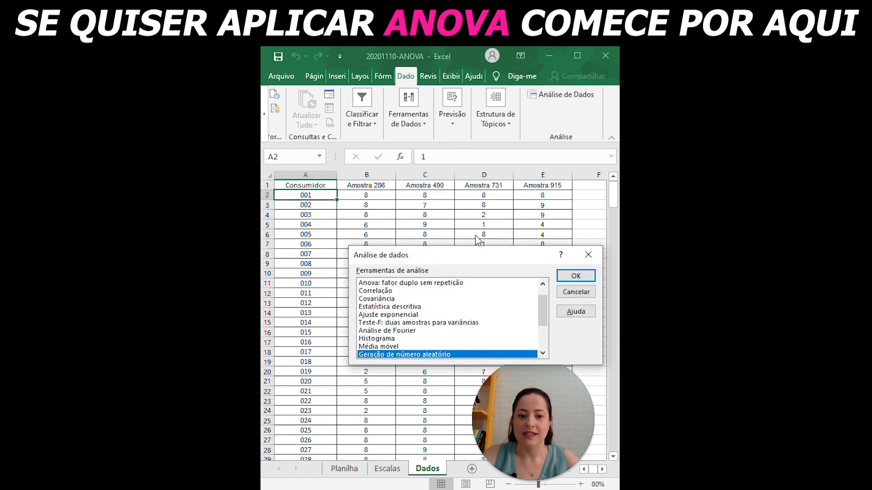
{"action": "left_click_drag", "start_coordinate": [475, 255], "coordinate": [459, 205]}
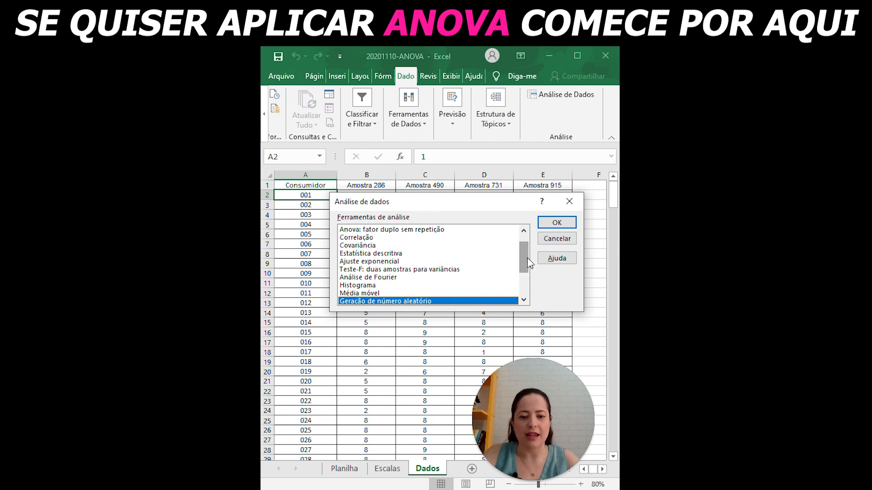
{"action": "left_click_drag", "start_coordinate": [525, 257], "coordinate": [525, 241]}
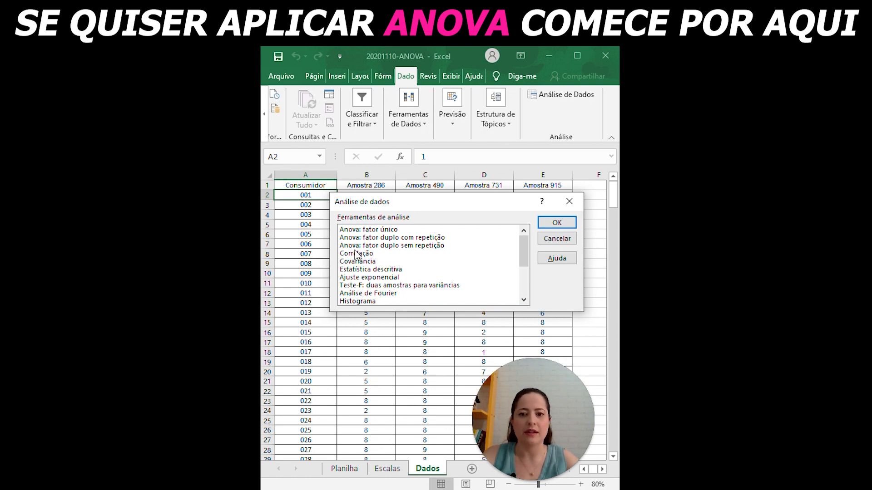
{"action": "left_click", "coordinate": [411, 248]}
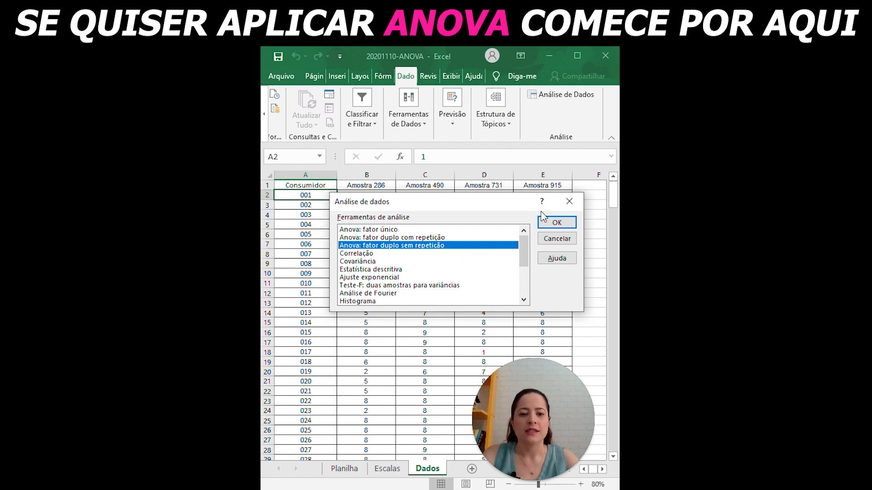
{"action": "left_click", "coordinate": [568, 222]}
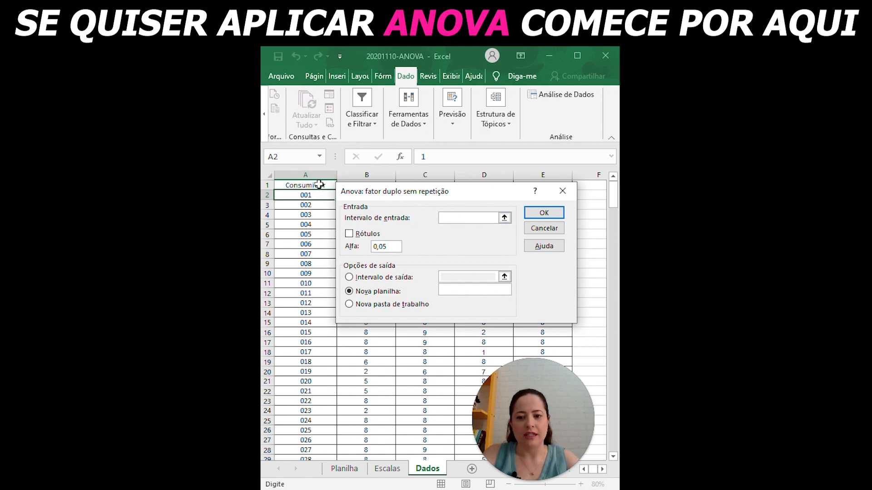
{"action": "left_click_drag", "start_coordinate": [316, 185], "coordinate": [527, 427]}
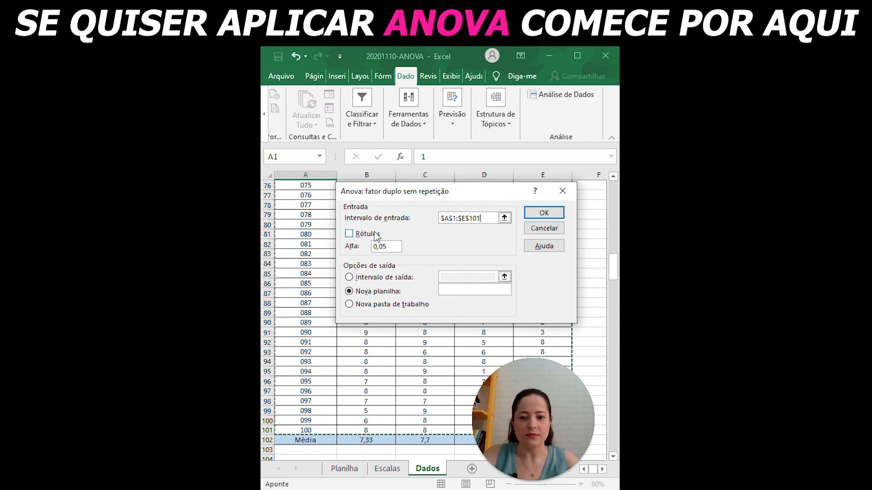
{"action": "left_click", "coordinate": [349, 234]}
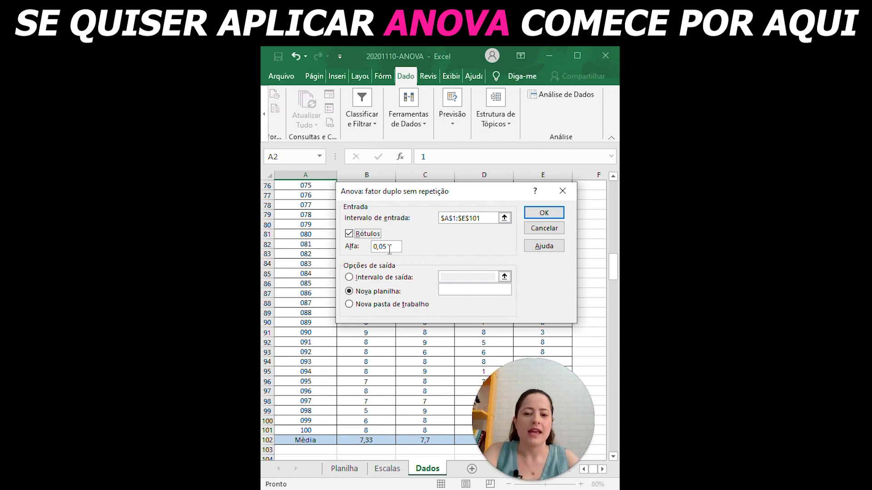
- Try an alpha of 0,1 for the analysis and set it back to 0,05
{"action": "left_click", "coordinate": [392, 247]}
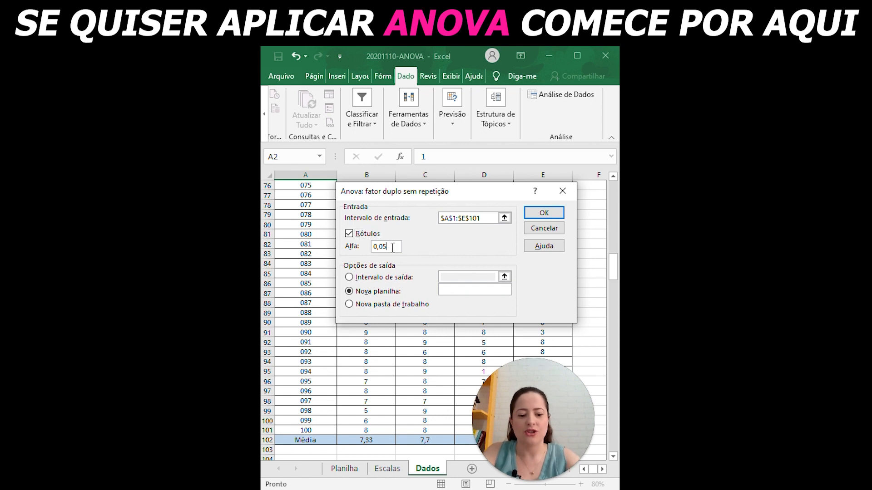
{"action": "key", "text": "BackSpace"}
{"action": "key", "text": "BackSpace"}
{"action": "type", "text": "1"}
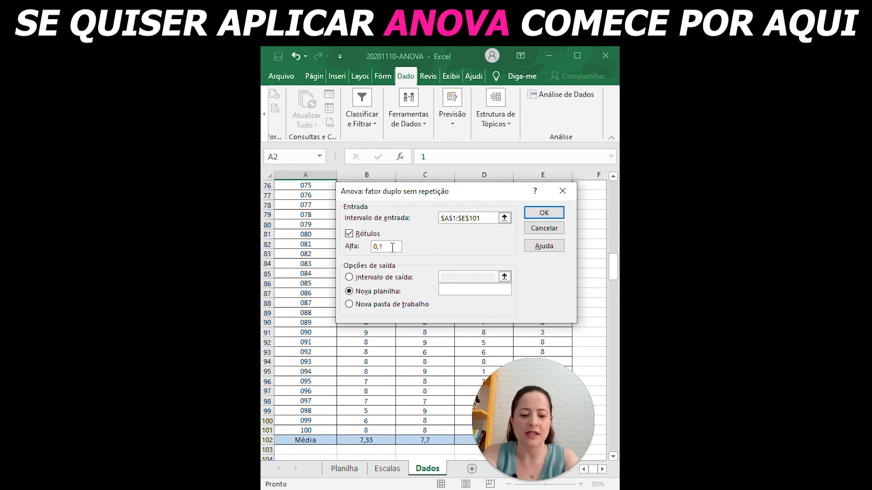
{"action": "key", "text": "BackSpace"}
{"action": "type", "text": "05"}
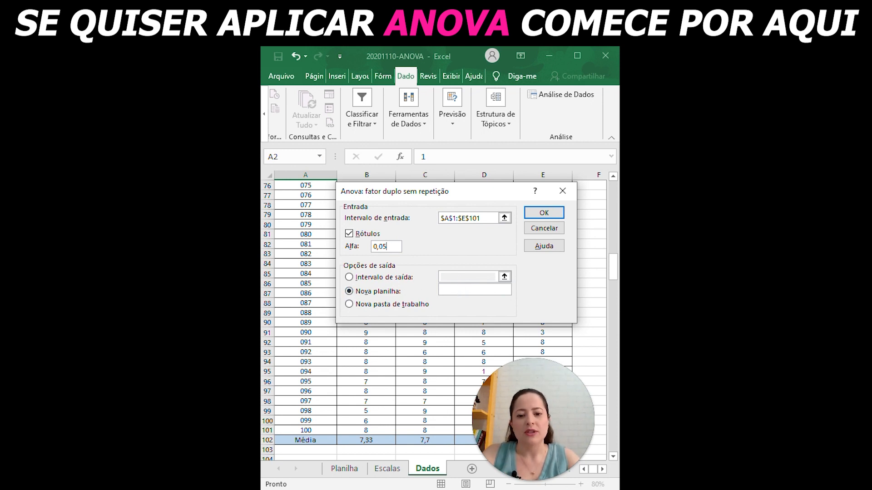
- Send the output to a new worksheet named ANOVA and run the analysis
{"action": "left_click", "coordinate": [462, 289]}
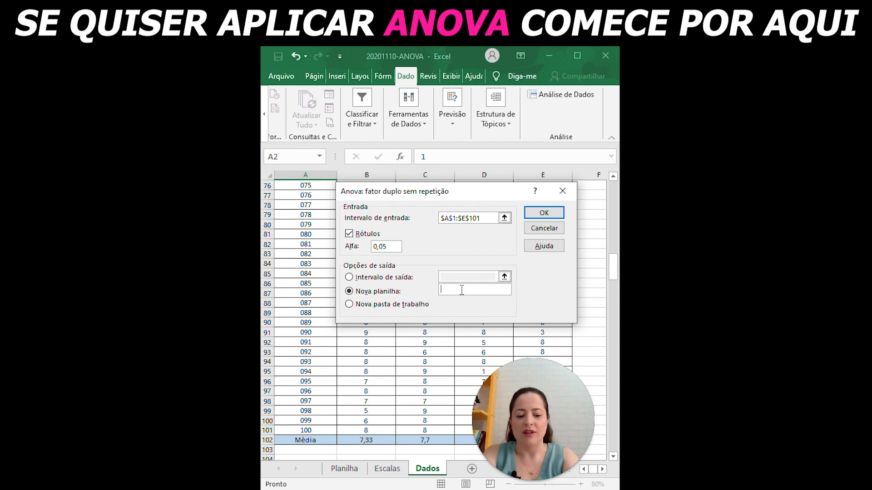
{"action": "type", "text": "ANOVA"}
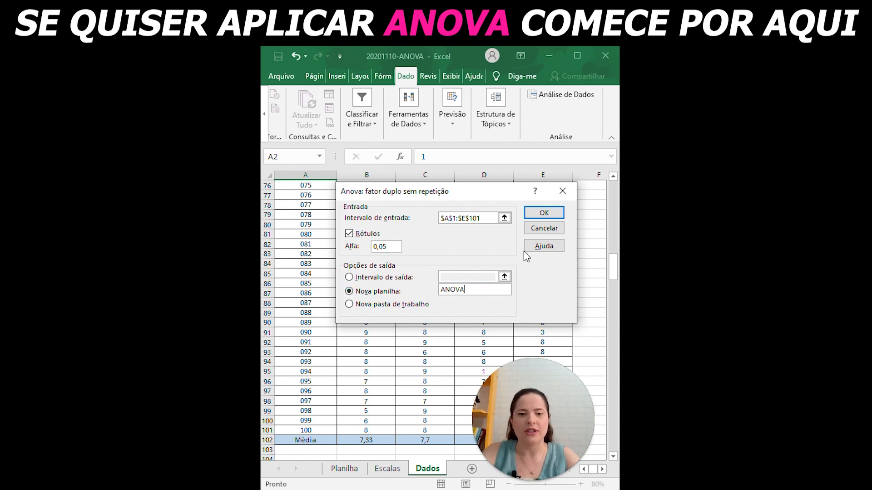
{"action": "left_click", "coordinate": [545, 216]}
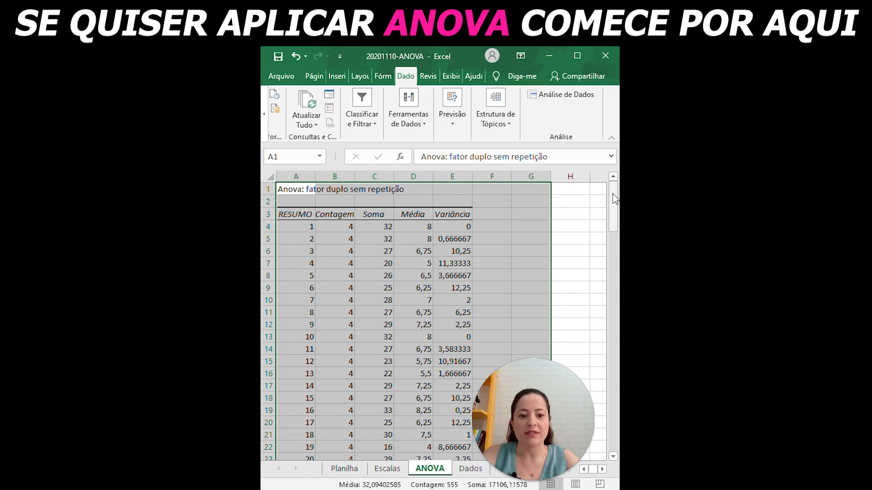
- Widen column A on the ANOVA sheet so the Fonte da variação heading of the ANOVA table at row 112 fits
{"action": "left_click_drag", "start_coordinate": [614, 199], "coordinate": [613, 447]}
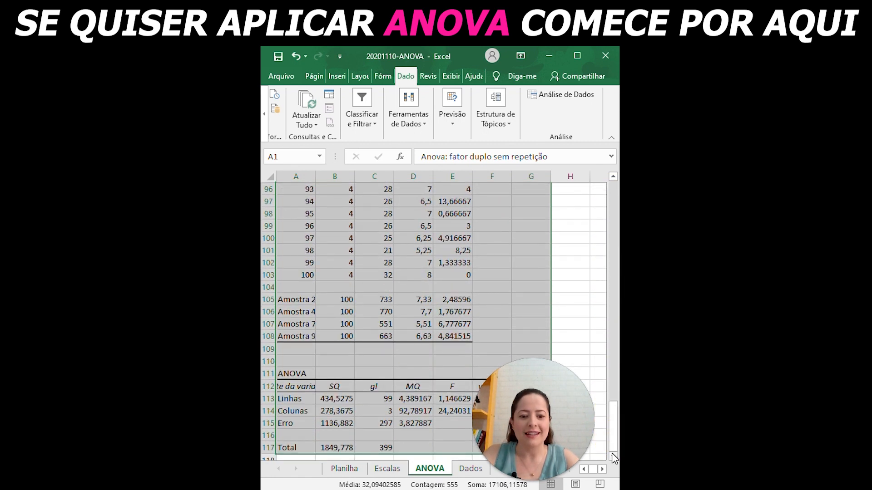
{"action": "left_click", "coordinate": [613, 459]}
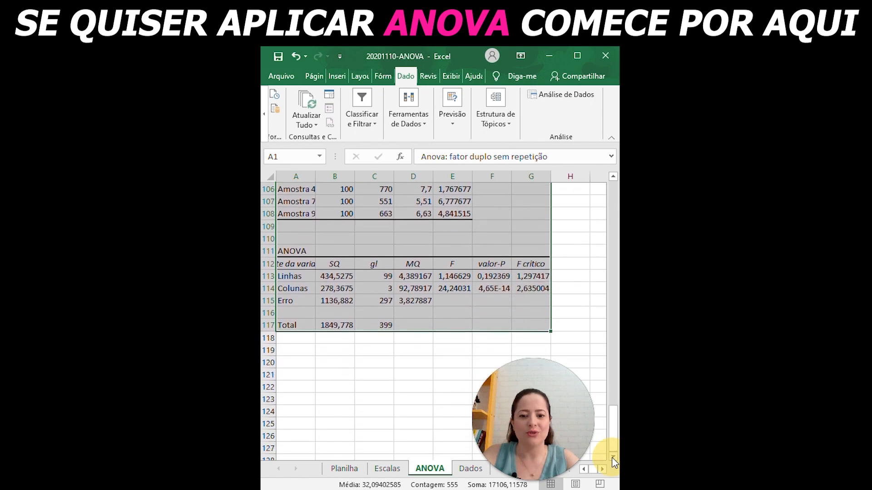
{"action": "left_click", "coordinate": [613, 457]}
{"action": "left_click", "coordinate": [613, 458]}
{"action": "left_click", "coordinate": [613, 458]}
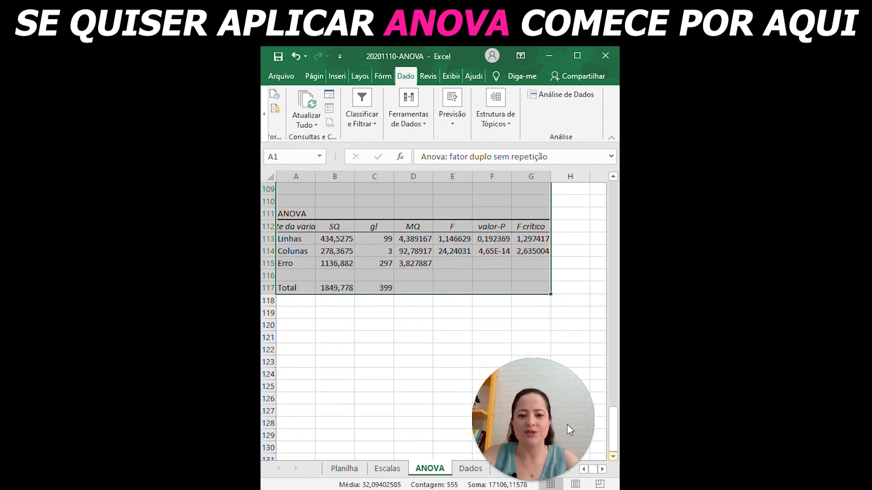
{"action": "left_click", "coordinate": [380, 326]}
{"action": "left_click_drag", "start_coordinate": [293, 214], "coordinate": [536, 291]}
{"action": "left_click", "coordinate": [373, 310]}
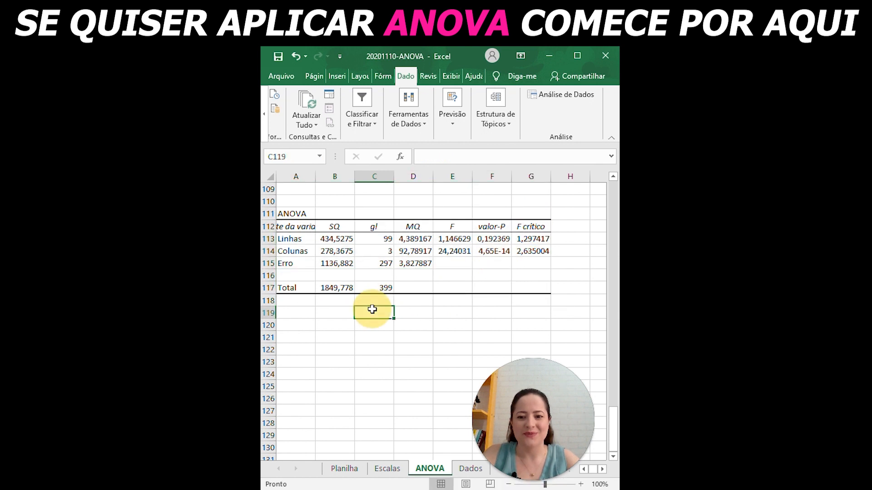
{"action": "left_click_drag", "start_coordinate": [315, 179], "coordinate": [344, 180]}
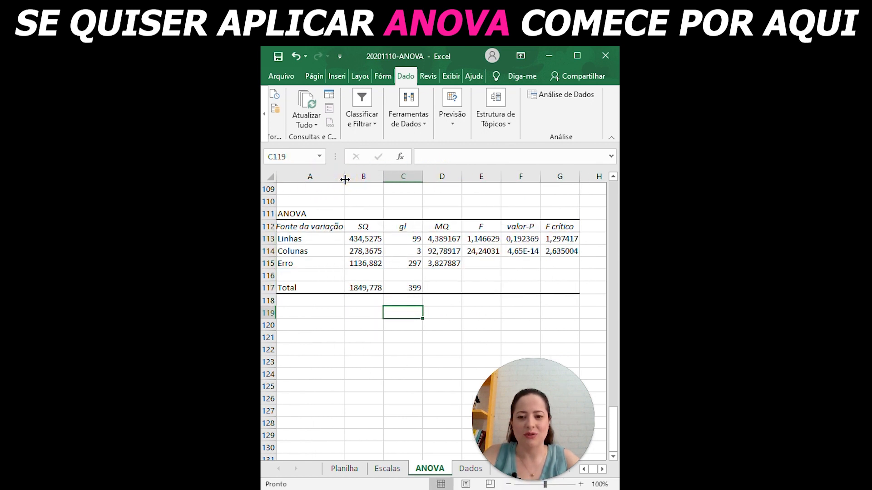
- Rename the variation sources in the ANOVA table, changing Linhas to Consumidor and Colunas to Amostras
{"action": "left_click", "coordinate": [310, 234]}
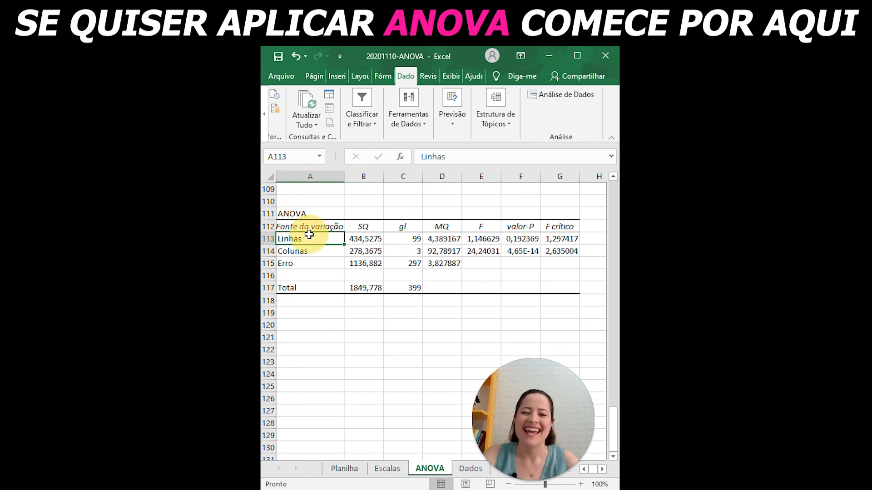
{"action": "left_click_drag", "start_coordinate": [303, 213], "coordinate": [567, 291]}
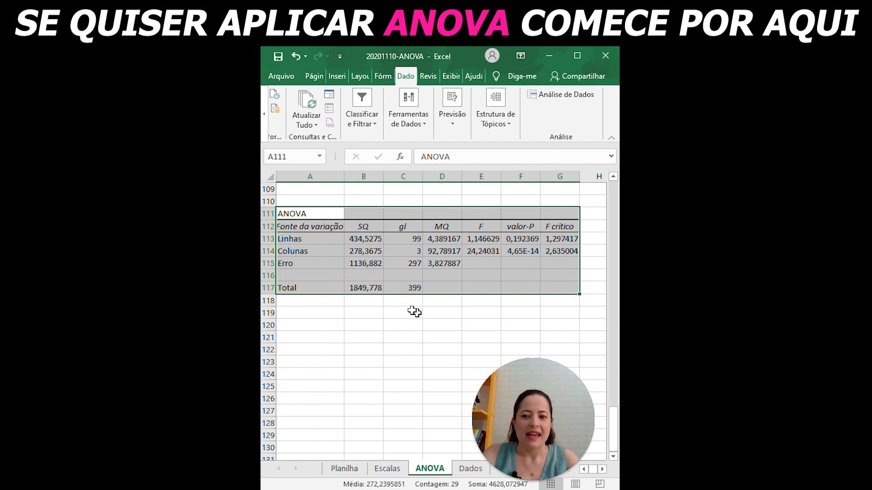
{"action": "left_click", "coordinate": [313, 238]}
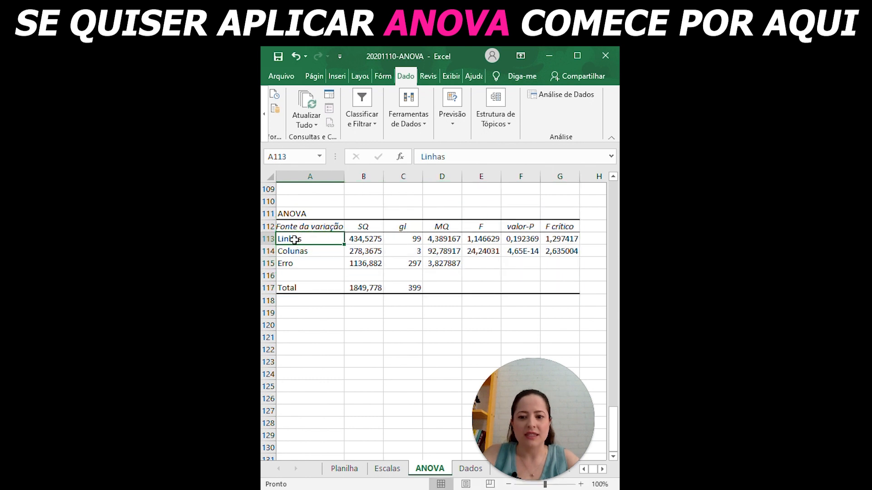
{"action": "left_click_drag", "start_coordinate": [302, 242], "coordinate": [295, 263]}
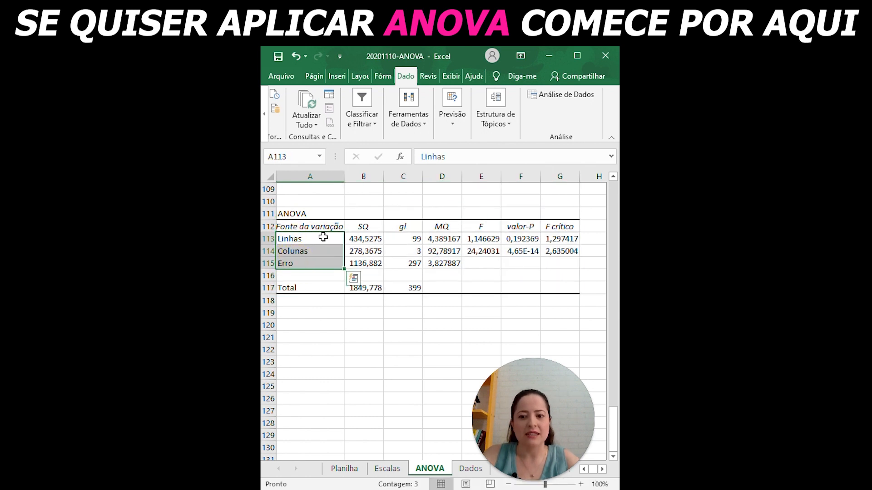
{"action": "left_click", "coordinate": [323, 238]}
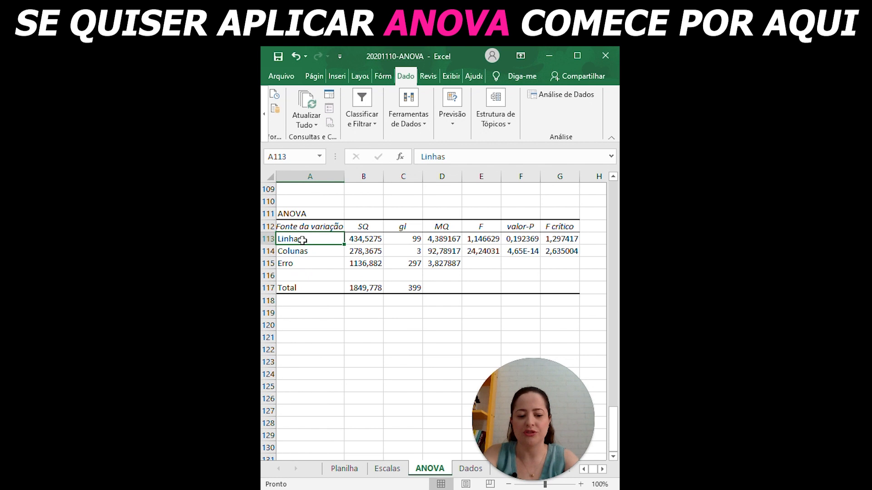
{"action": "type", "text": "Consumidor"}
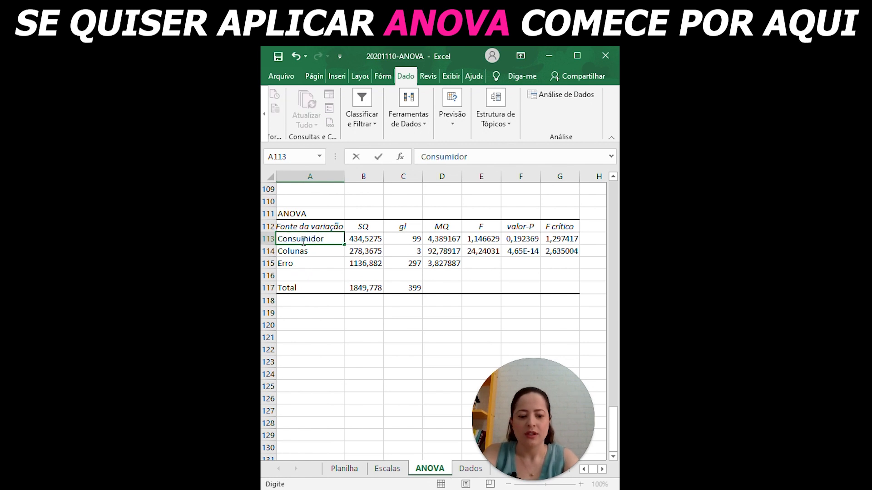
{"action": "key", "text": "Return"}
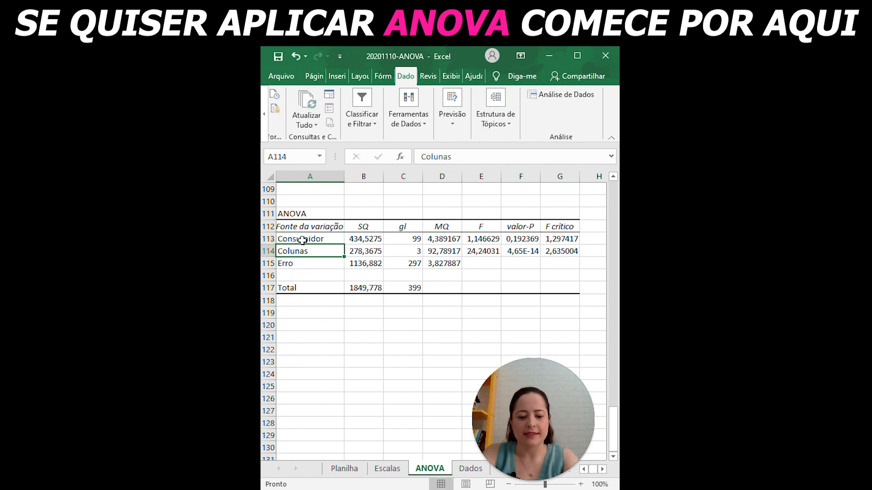
{"action": "type", "text": "Amos"}
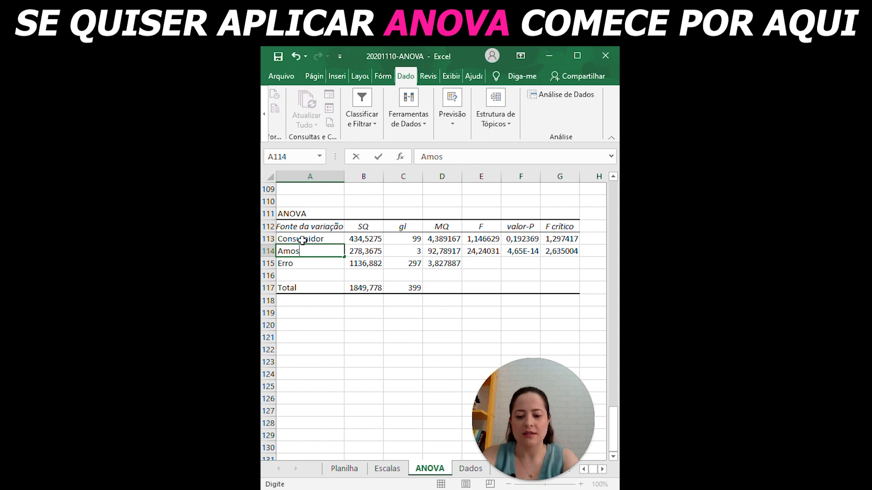
{"action": "type", "text": "tras"}
{"action": "key", "text": "Return"}
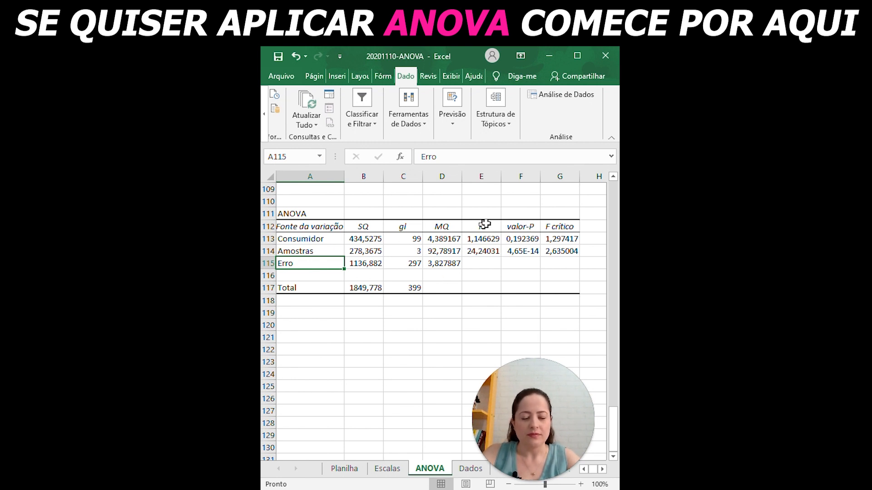
- Examine the valor-P values, compare F with F crítico for Consumidor and Amostras, and check gl and MQ in the Erro row
{"action": "left_click_drag", "start_coordinate": [521, 227], "coordinate": [522, 253]}
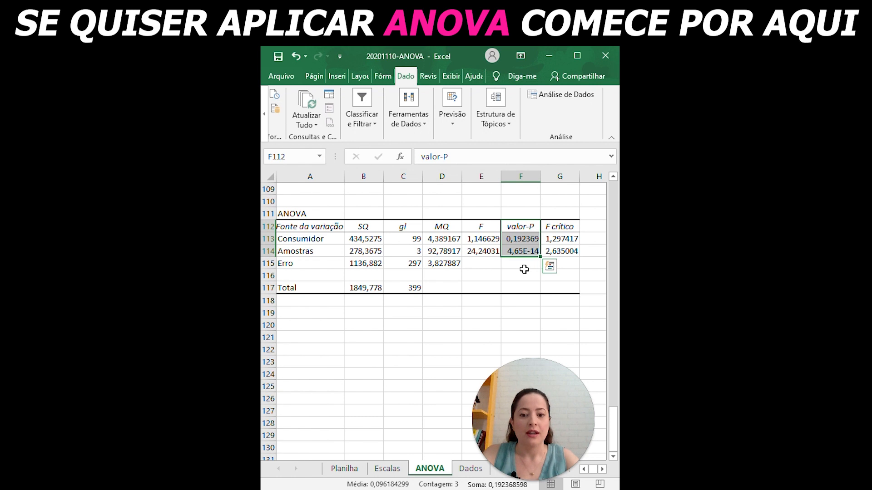
{"action": "left_click", "coordinate": [510, 235]}
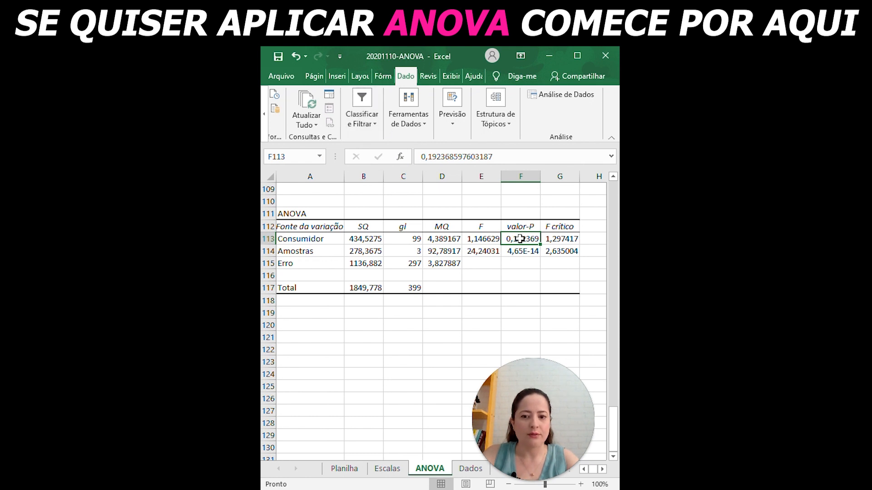
{"action": "left_click_drag", "start_coordinate": [526, 226], "coordinate": [523, 240]}
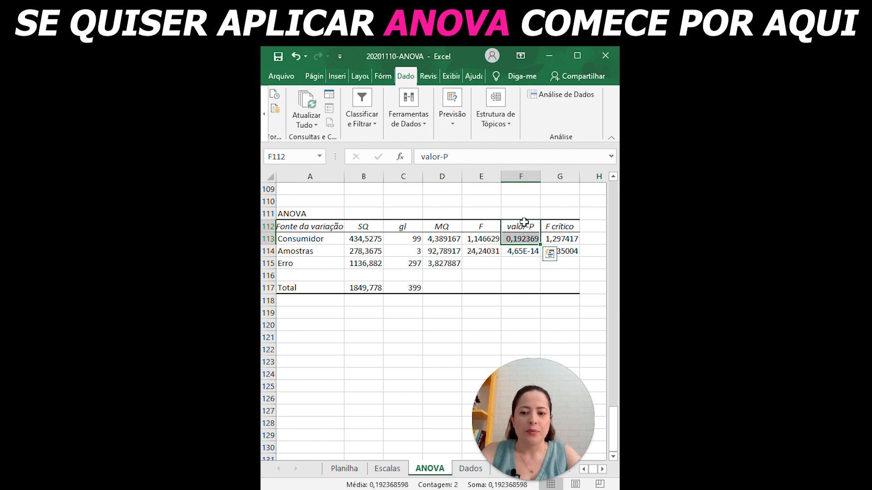
{"action": "left_click", "coordinate": [508, 251]}
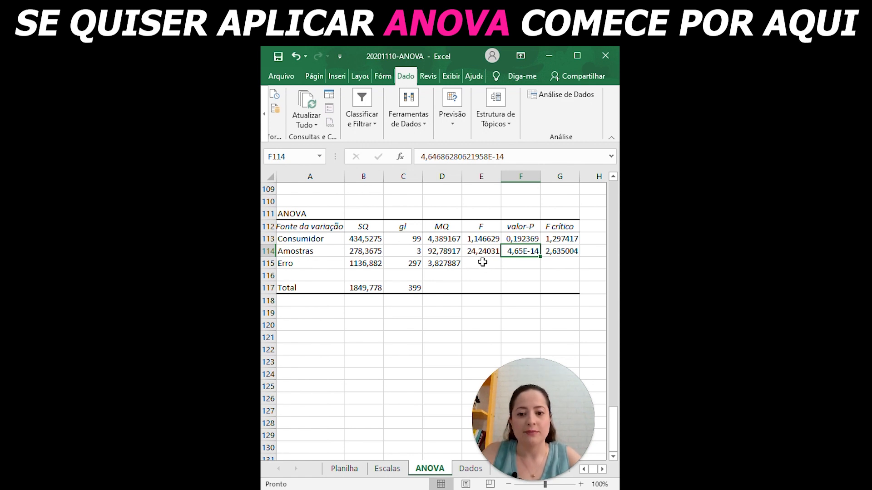
{"action": "left_click", "coordinate": [479, 229]}
{"action": "left_click_drag", "start_coordinate": [479, 229], "coordinate": [481, 255]}
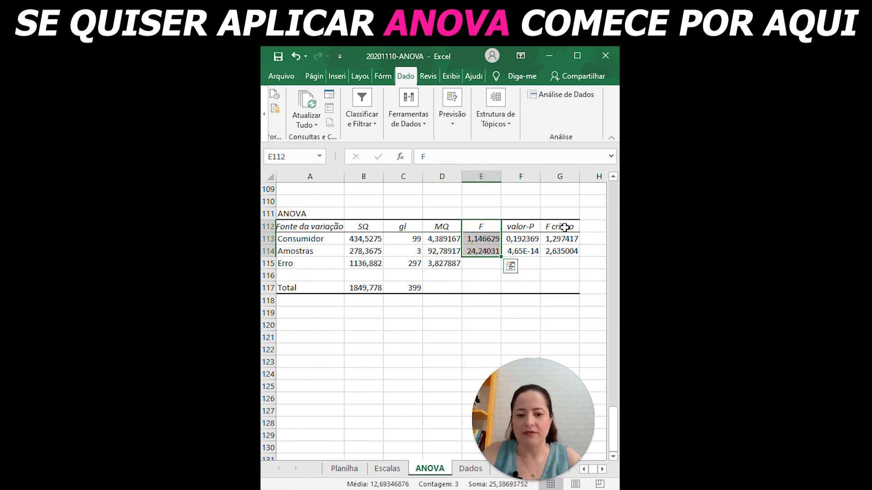
{"action": "left_click_drag", "start_coordinate": [564, 228], "coordinate": [564, 253], "text": "ctrl"}
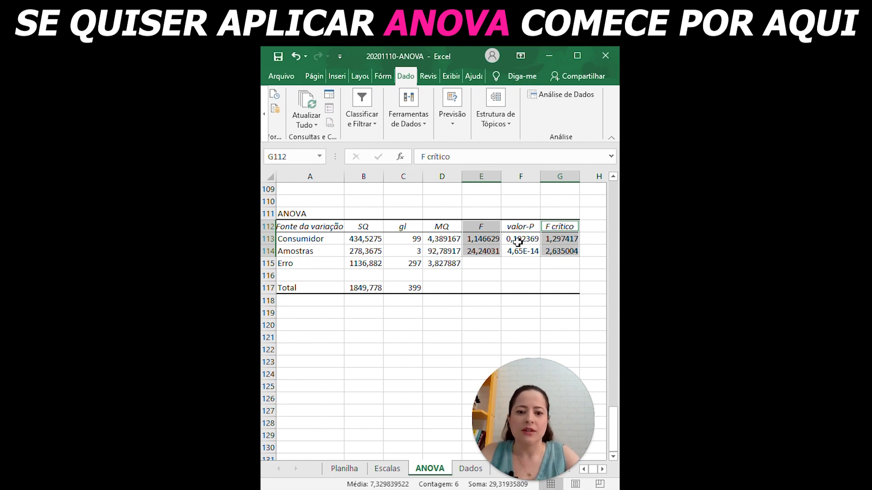
{"action": "left_click_drag", "start_coordinate": [518, 226], "coordinate": [522, 253]}
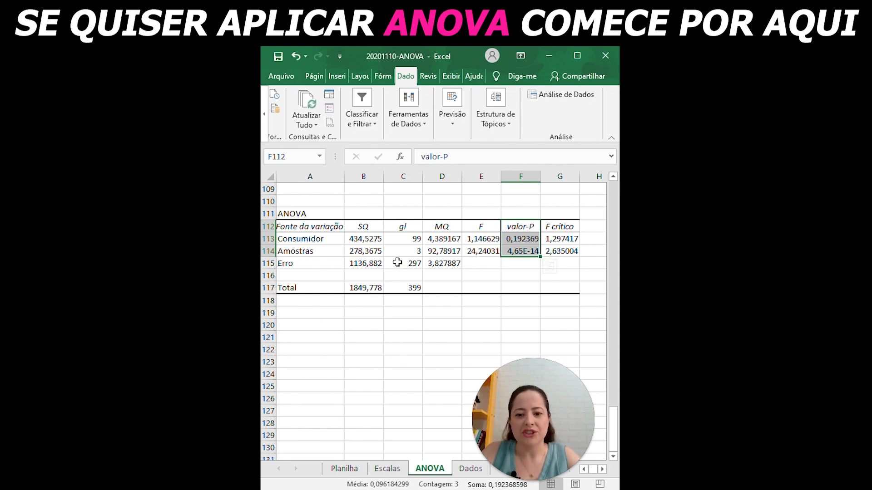
{"action": "left_click_drag", "start_coordinate": [397, 262], "coordinate": [443, 263]}
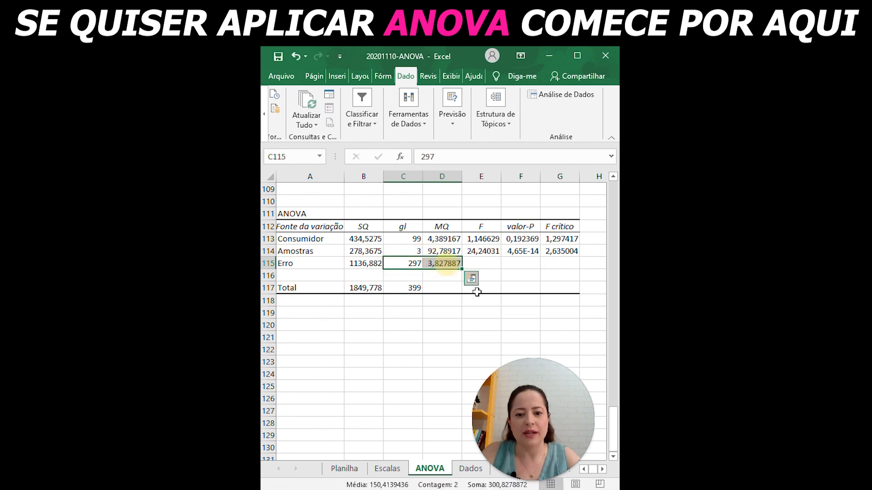